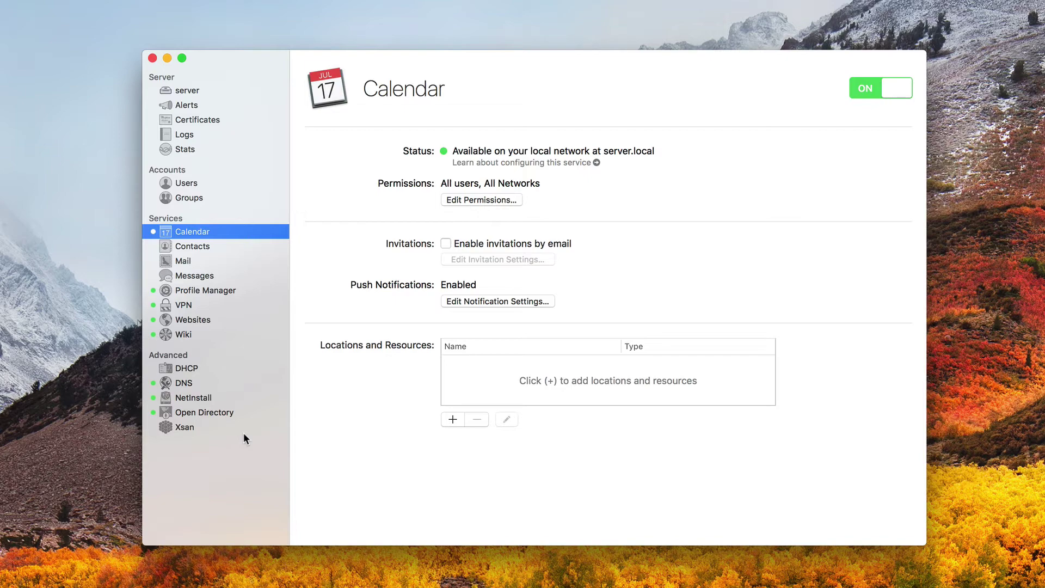
# Step: Minimize the Server app and bring up the Sharing pane's Content Caching settings
pyautogui.click(168, 57)
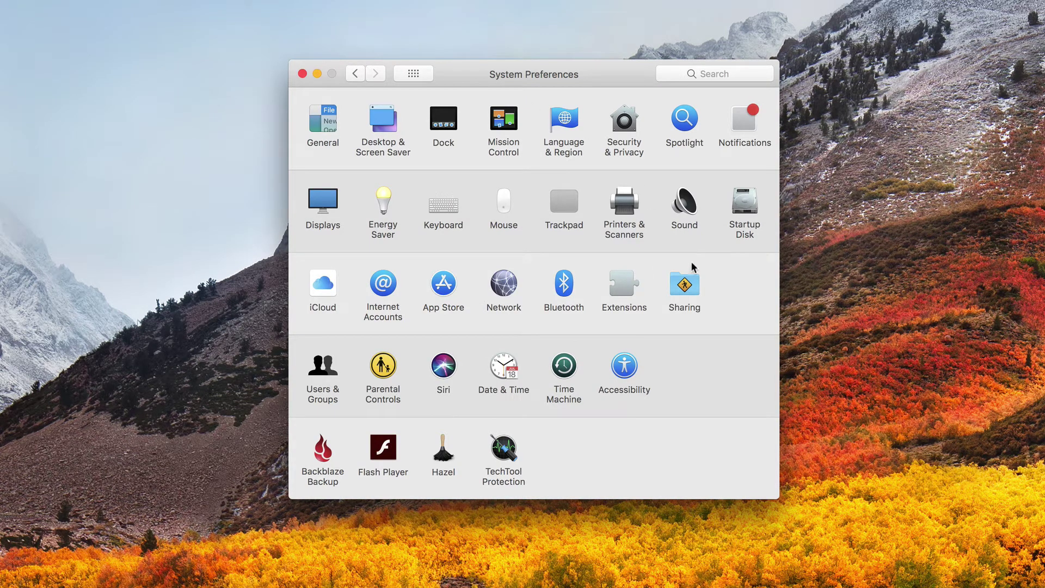
pyautogui.click(687, 294)
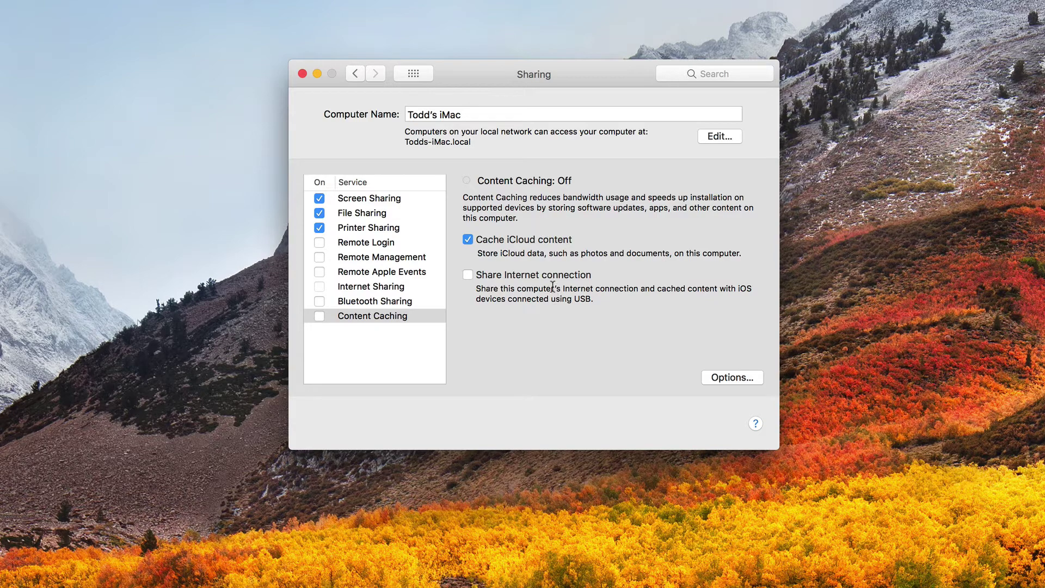
# Step: Enable Share Internet connection, move the cache to the Drobo drive, and cap it at 440 GB
pyautogui.click(467, 275)
pyautogui.click(732, 378)
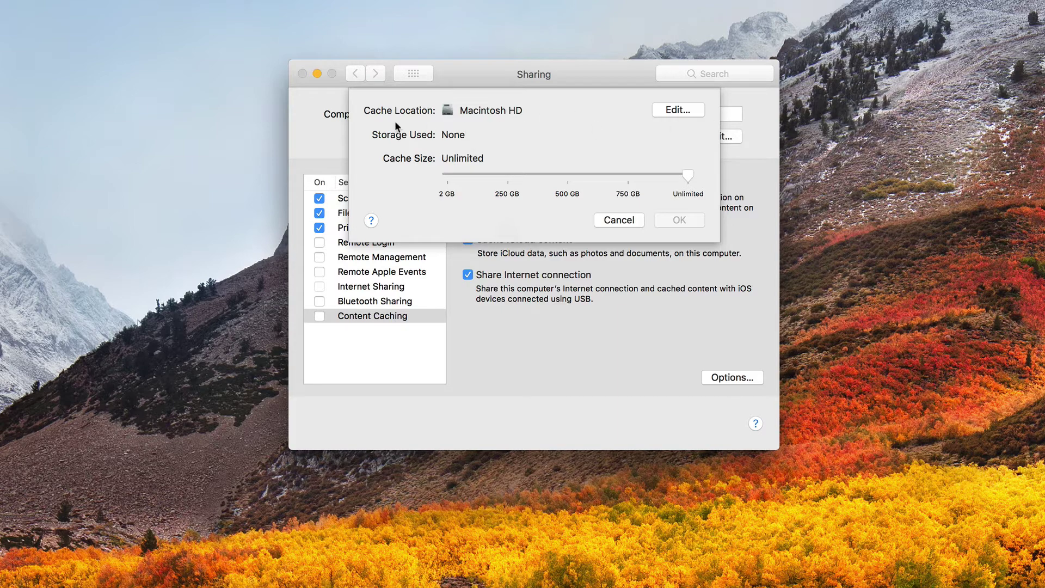
pyautogui.click(677, 111)
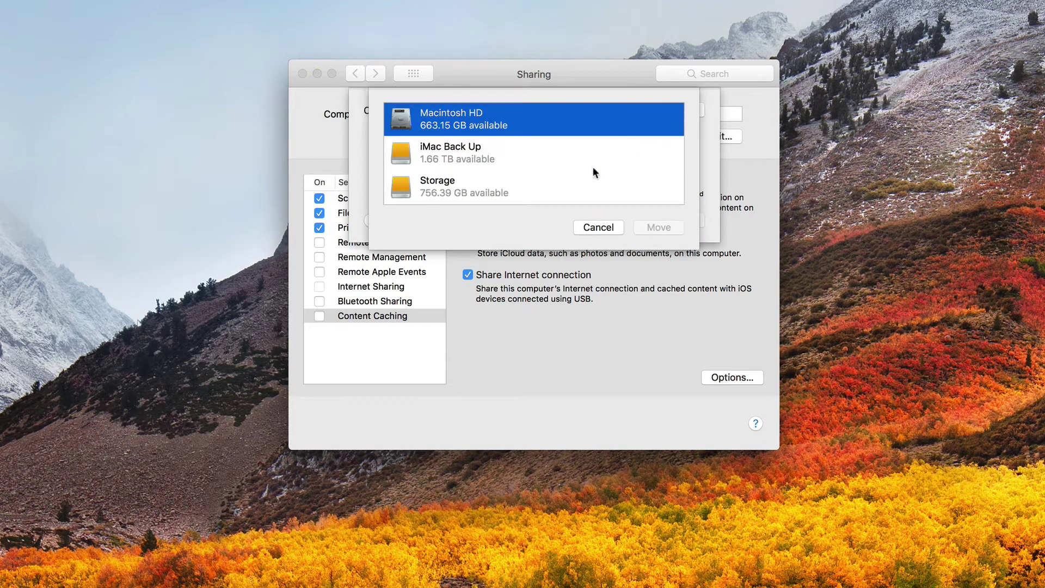
pyautogui.scroll(-2, 593, 166)
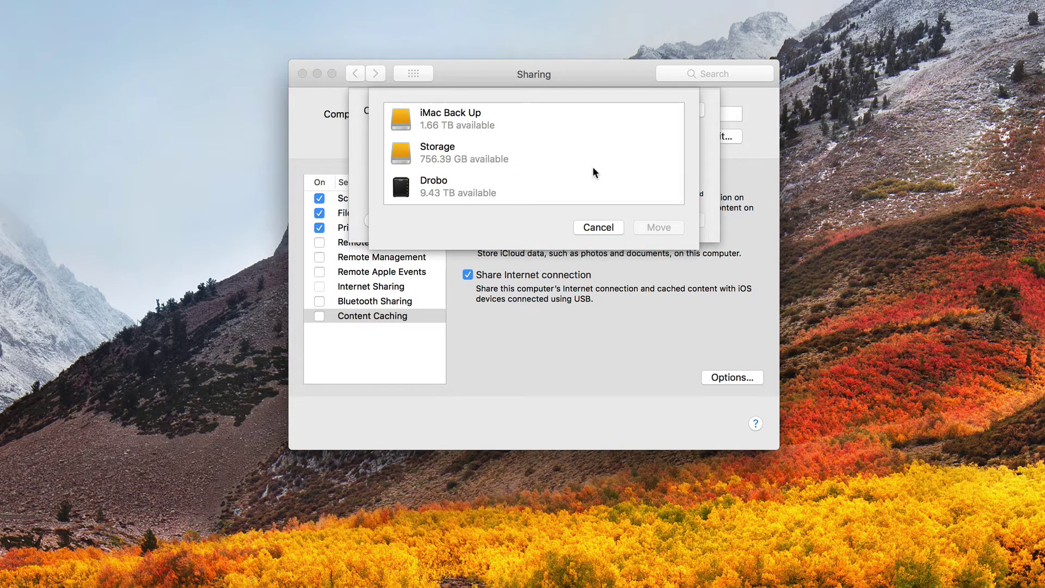
pyautogui.click(444, 192)
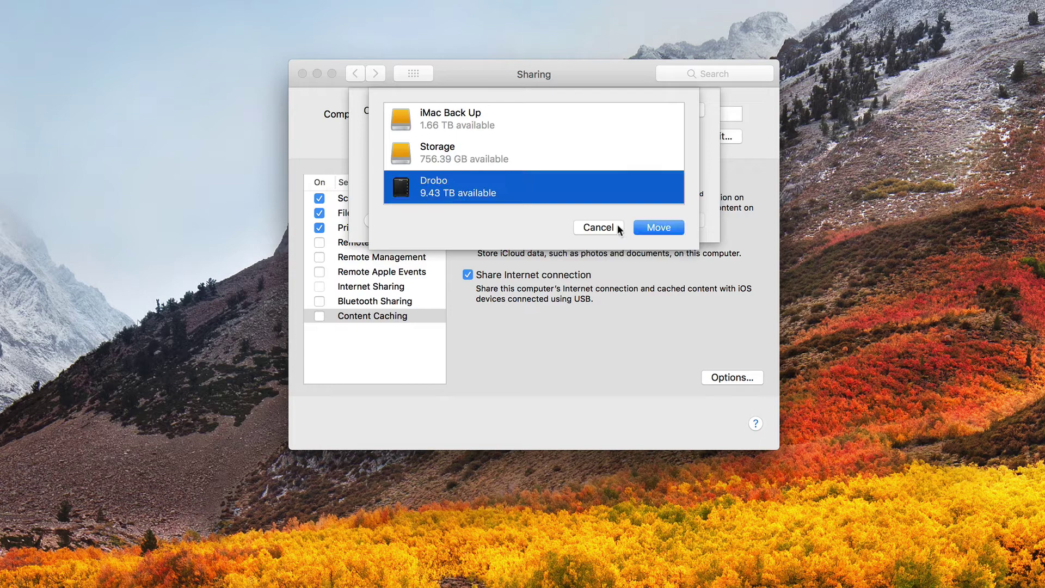
pyautogui.click(658, 228)
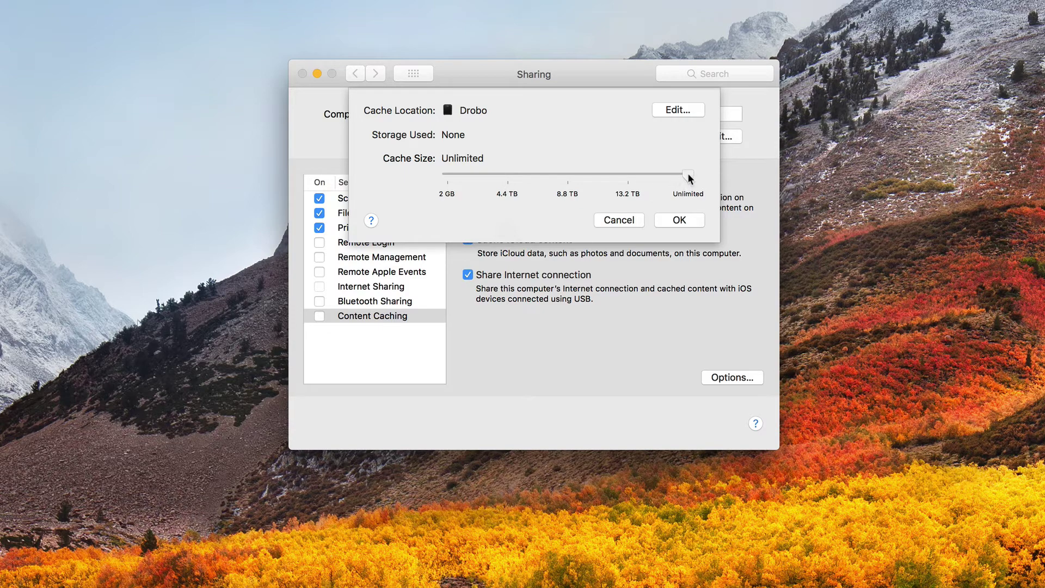
pyautogui.moveTo(689, 176); pyautogui.dragTo(455, 182)
# Step: Cancel the Content Caching options, discarding the Drobo move and the 440 GB cache limit
pyautogui.click(612, 221)
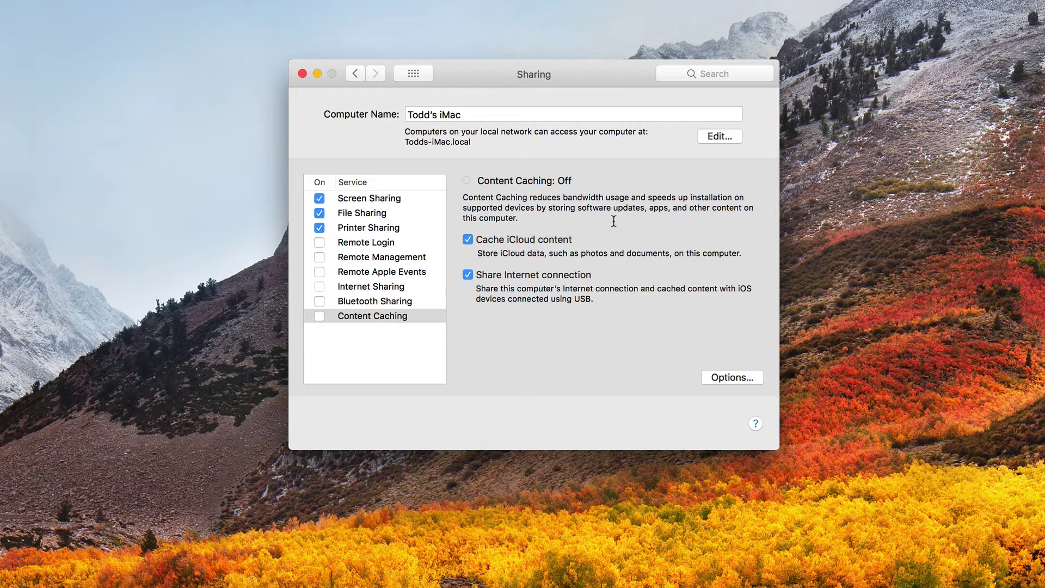
# Step: Hold Option to turn Options… into Advanced Options… and open the advanced caching settings
pyautogui.press('alt')
pyautogui.press('alt')
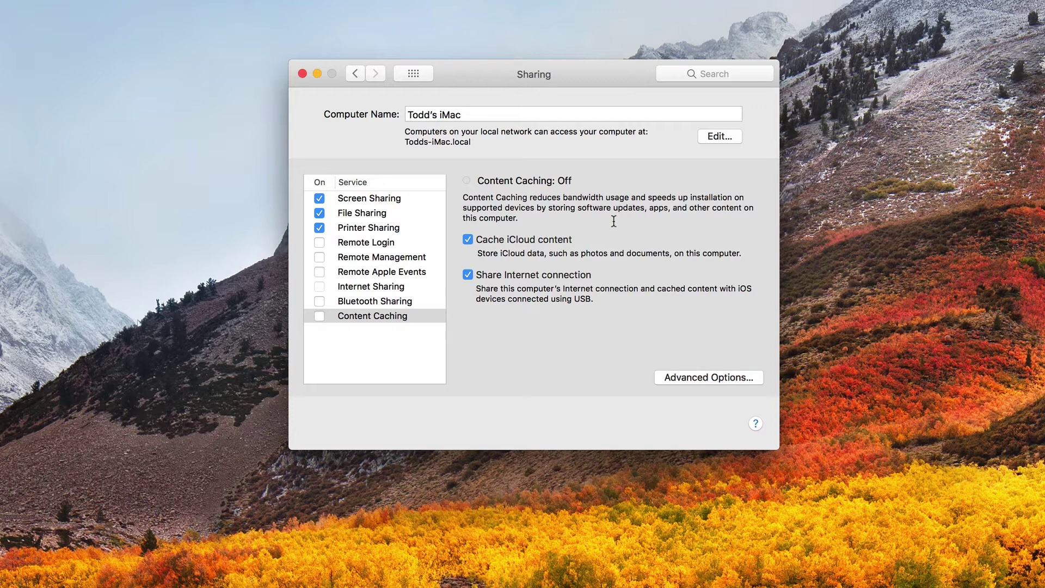
pyautogui.press('alt')
pyautogui.press('alt')
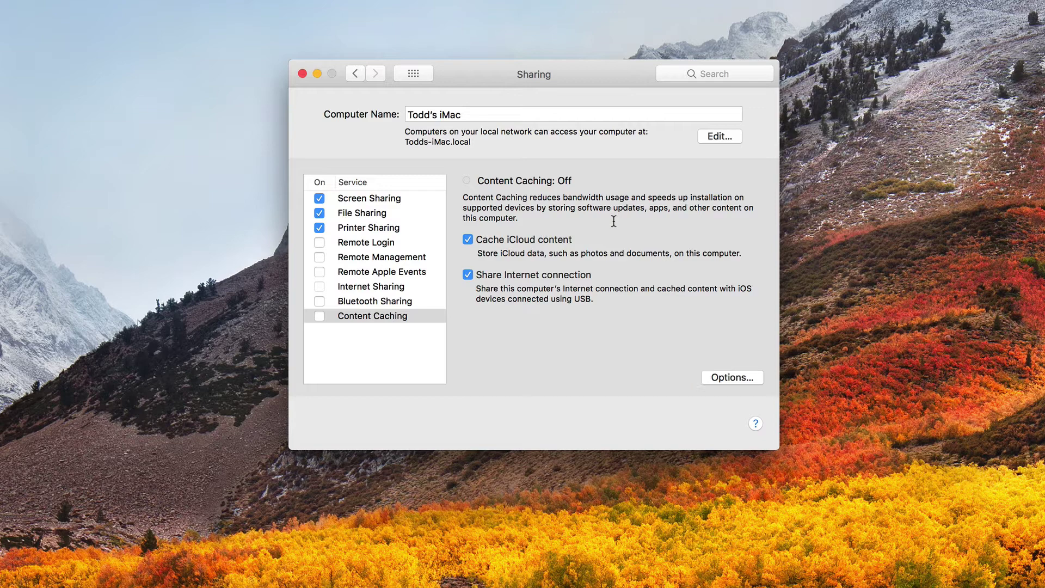
pyautogui.press('alt')
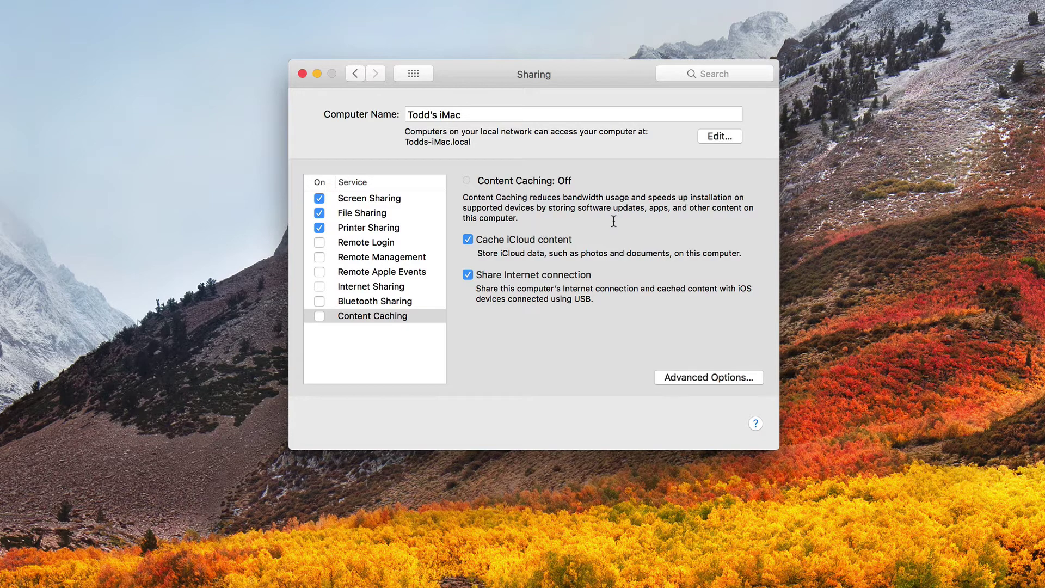
pyautogui.press('alt')
pyautogui.click(691, 379)
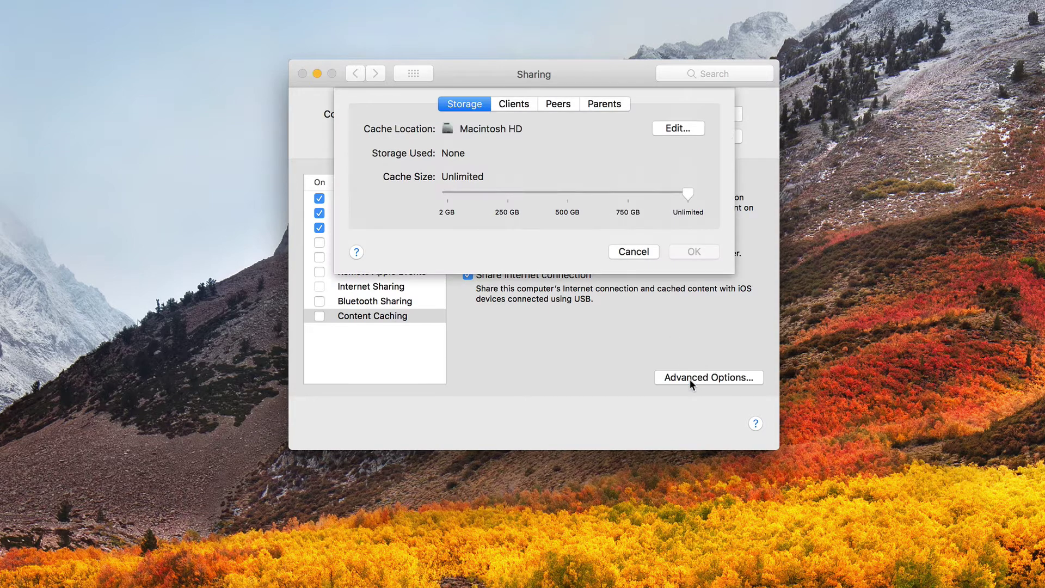
pyautogui.press('alt')
# Step: On the Clients tab, review the cache-for choices and switch addressing to custom public IP ranges
pyautogui.click(514, 102)
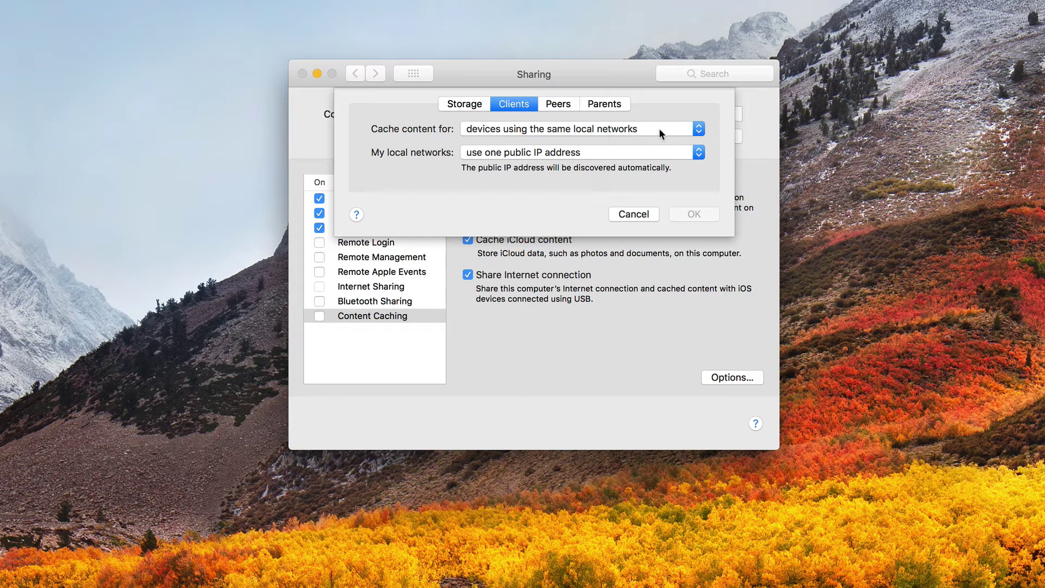
pyautogui.click(698, 130)
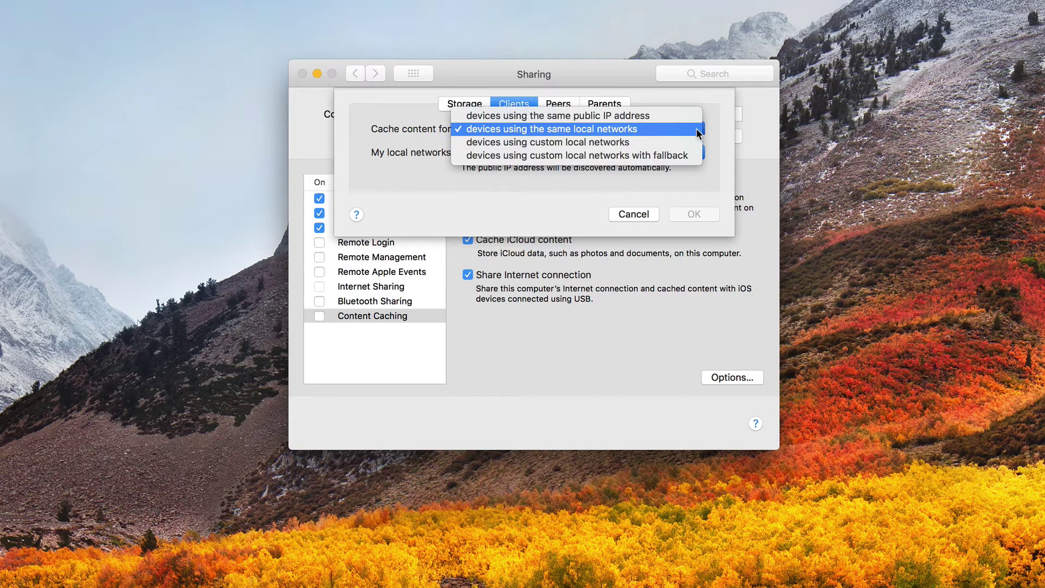
pyautogui.click(491, 129)
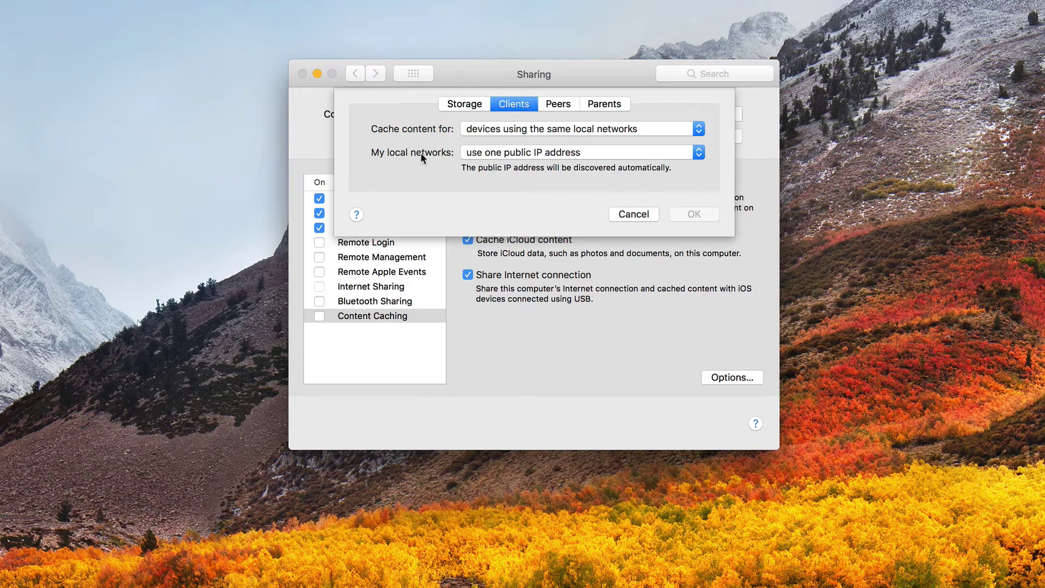
pyautogui.click(702, 156)
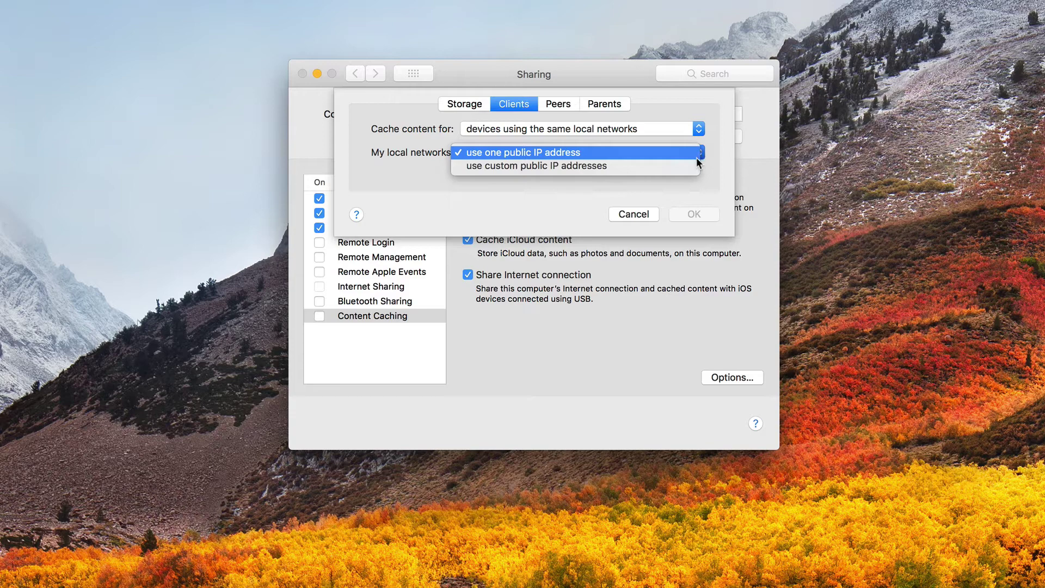
pyautogui.click(677, 166)
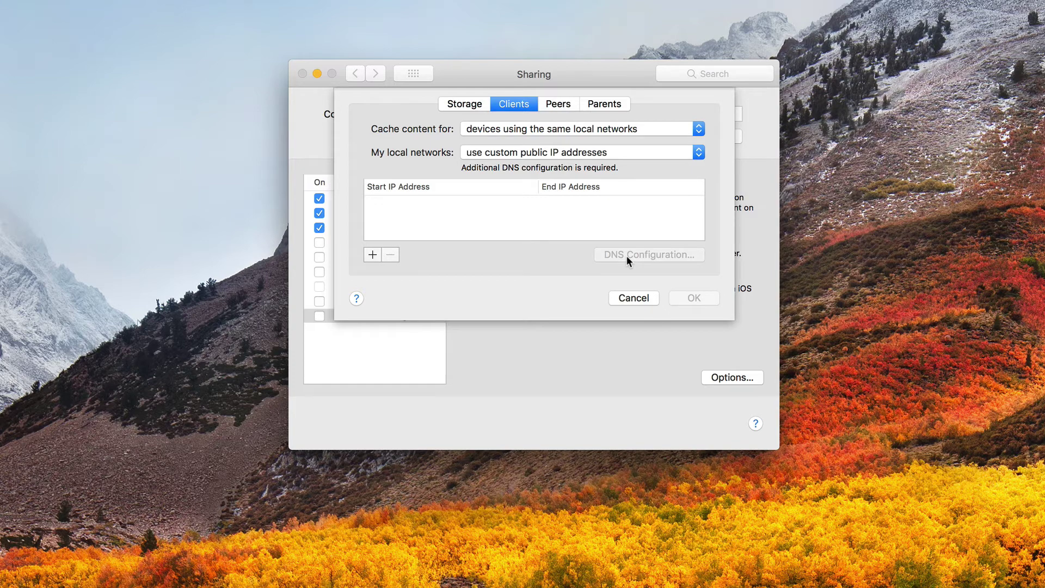
# Step: Restore caching for devices on the same local networks using one public IP address
pyautogui.click(700, 136)
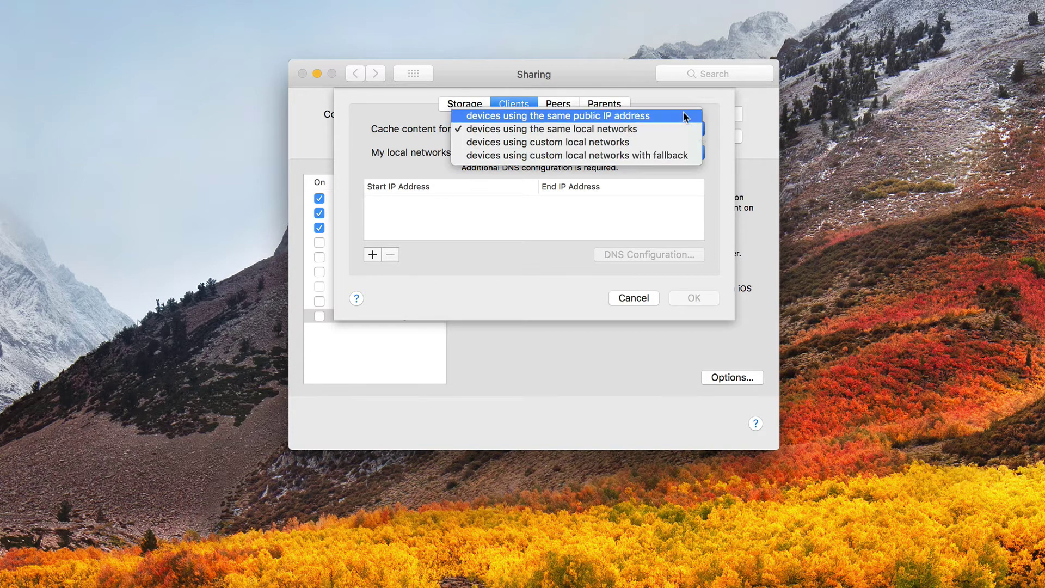
pyautogui.click(687, 114)
pyautogui.click(690, 135)
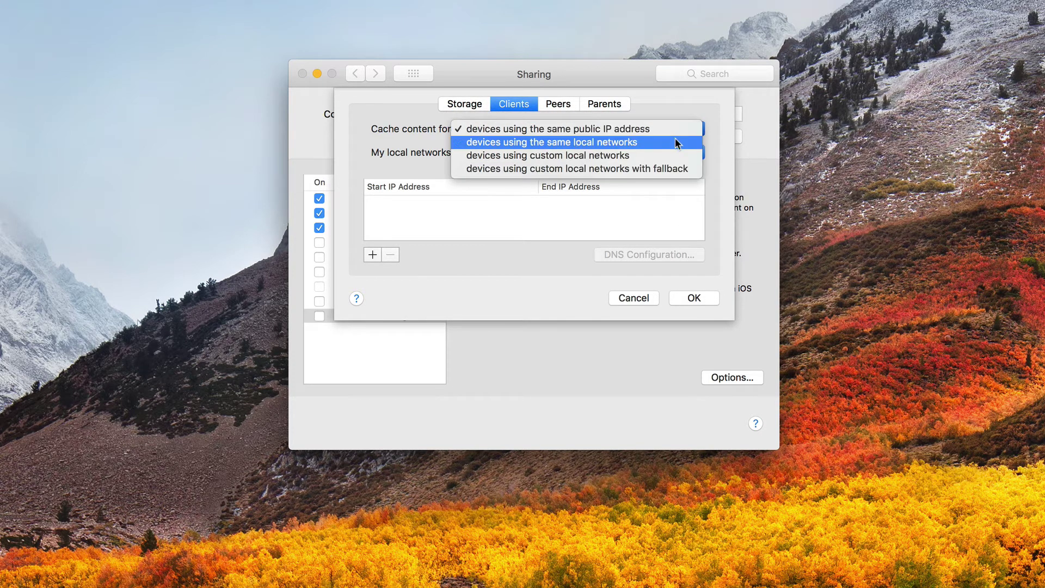
pyautogui.click(675, 140)
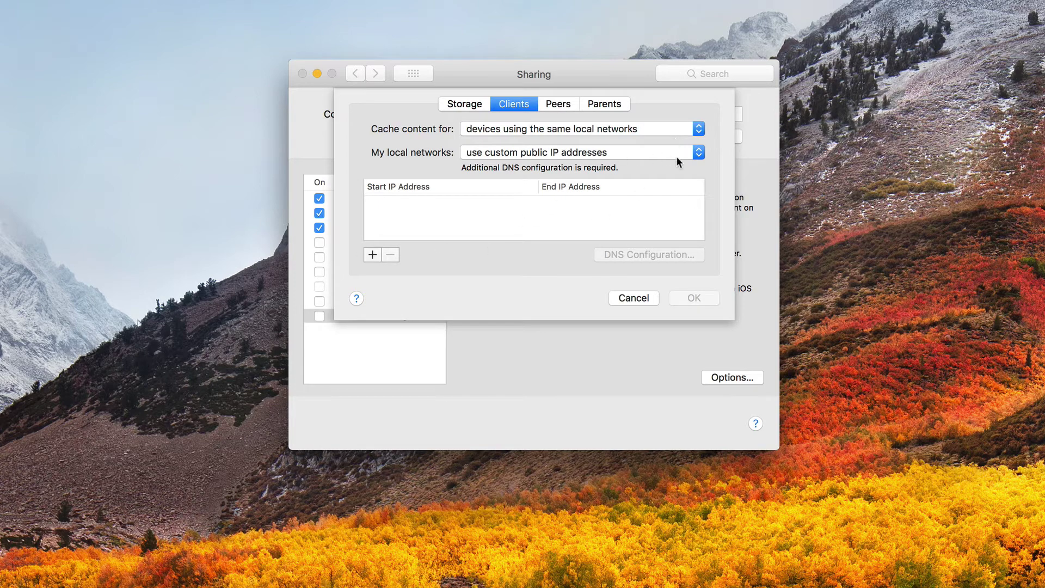
pyautogui.click(697, 153)
pyautogui.click(671, 140)
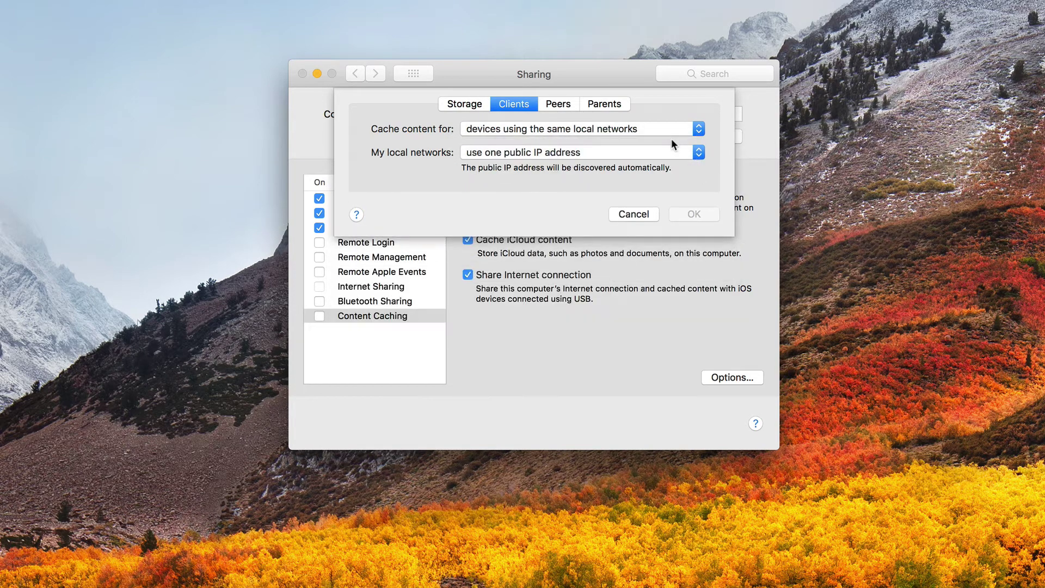
# Step: On the Peers tab, review the Share content with choices, leaving same local networks selected
pyautogui.click(560, 103)
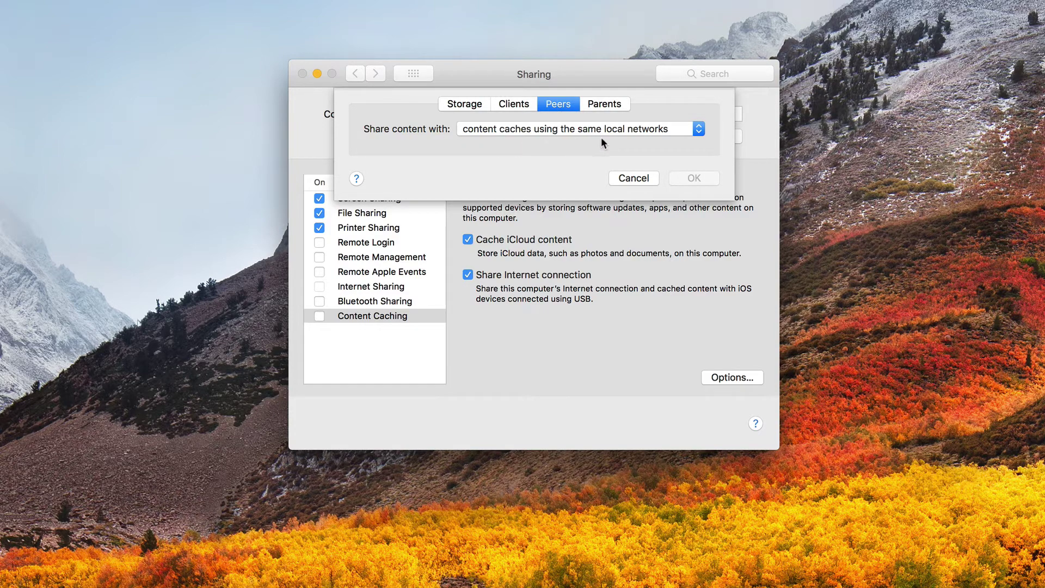
pyautogui.click(698, 131)
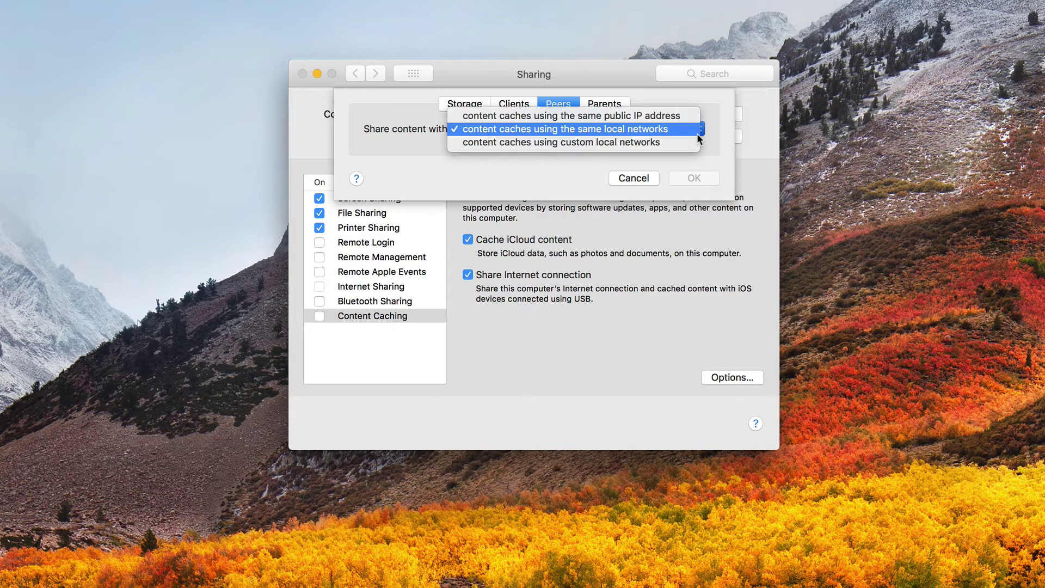
pyautogui.click(521, 180)
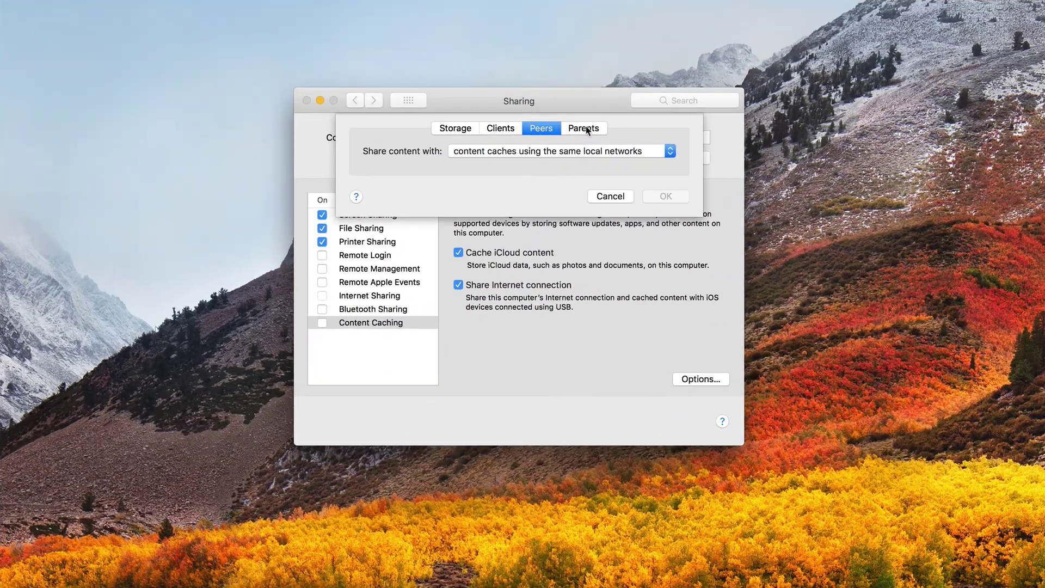
# Step: On the Parents tab, add a blank parent IP address entry and view the parent policy choices
pyautogui.click(586, 129)
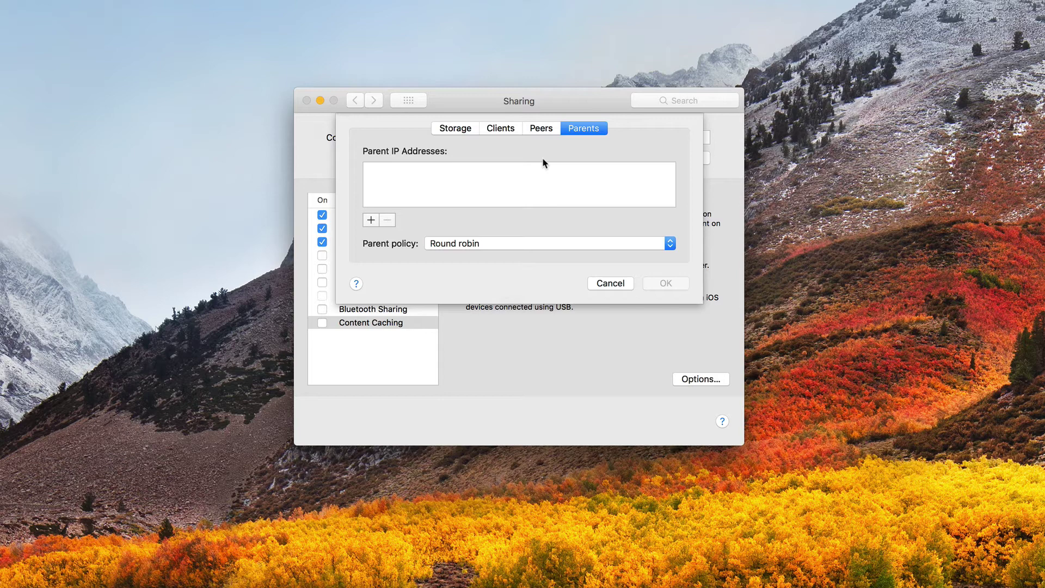
pyautogui.click(366, 222)
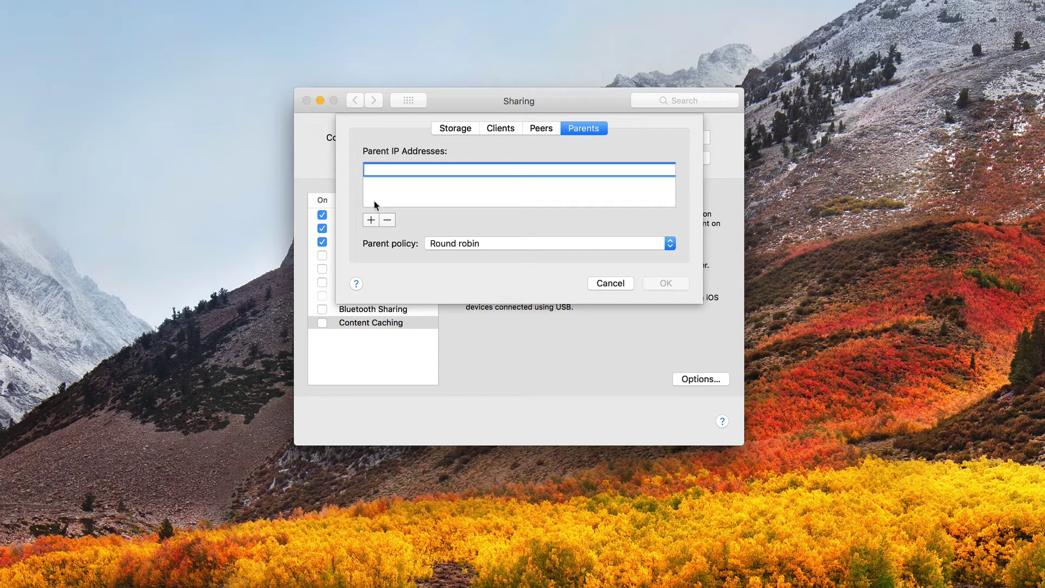
pyautogui.click(670, 245)
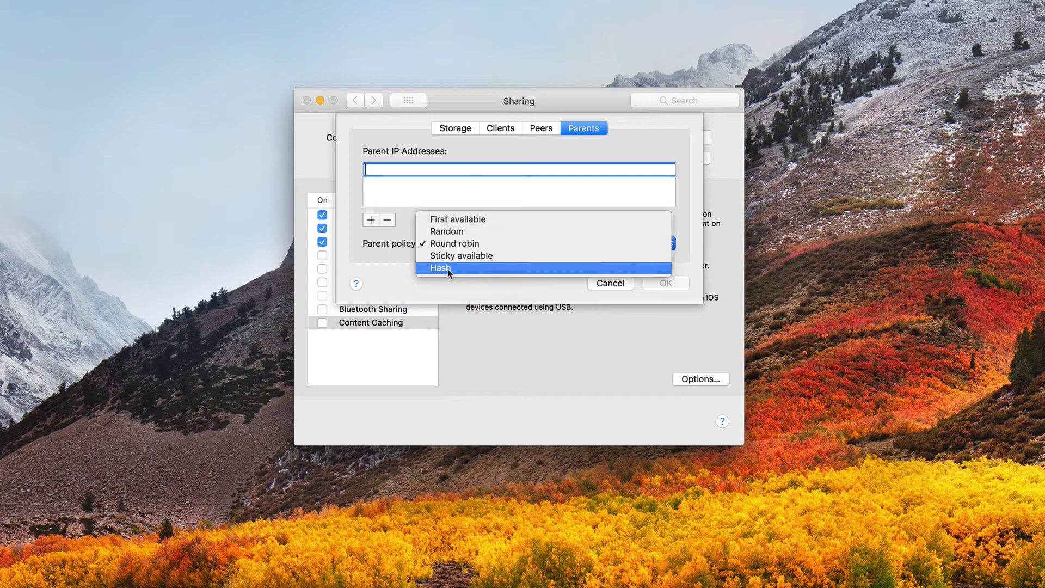
# Step: Keep Round robin as the parent policy and cancel the Content Caching options sheet
pyautogui.click(408, 279)
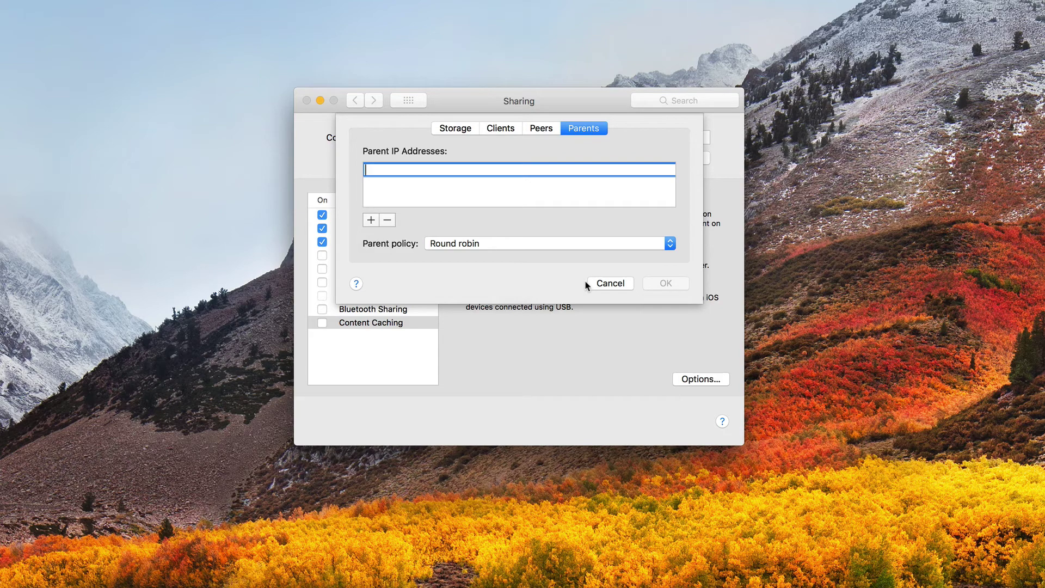
pyautogui.click(609, 284)
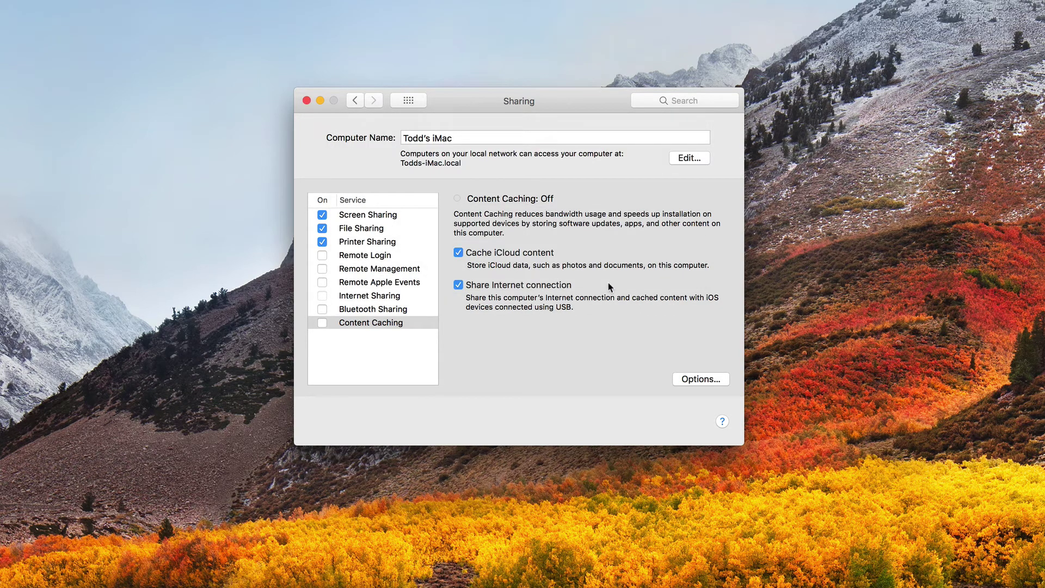